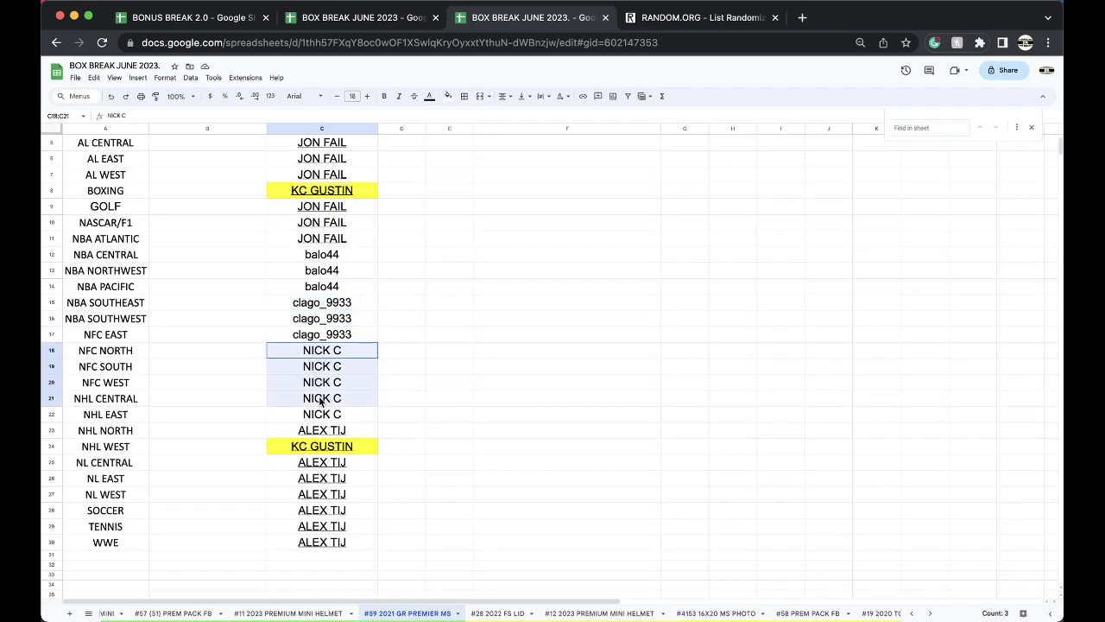
- Copy all participant names in column C and paste them as the items of the RANDOM.ORG List Randomizer
{"action": "left_click", "coordinate": [321, 430]}
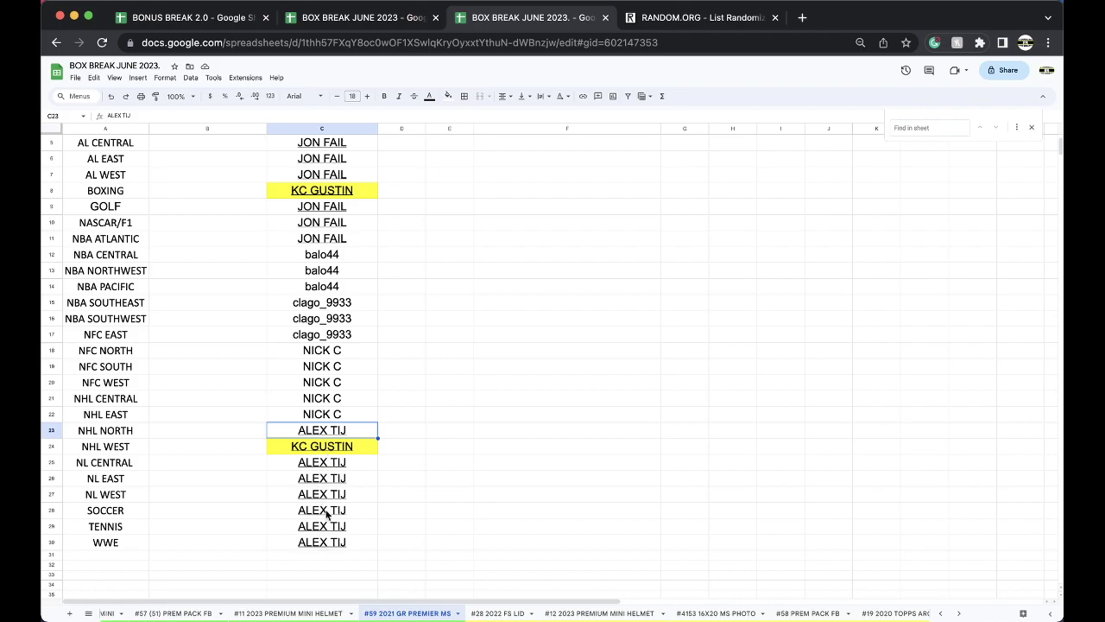
{"action": "scroll", "coordinate": [311, 349], "scroll_direction": "up", "scroll_amount": 2}
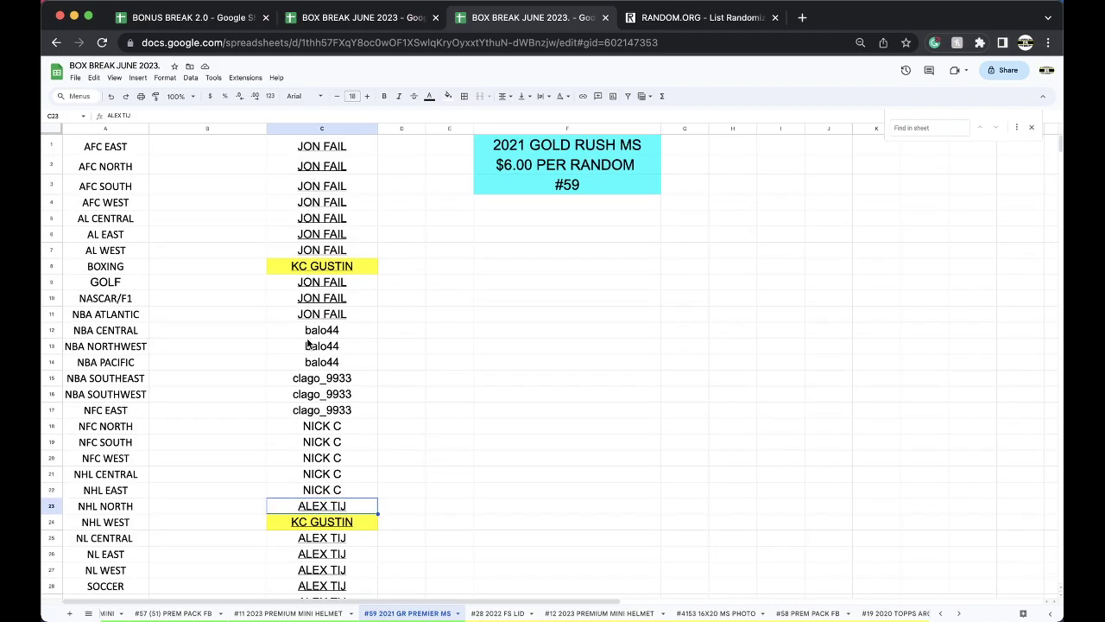
{"action": "left_click", "coordinate": [286, 129]}
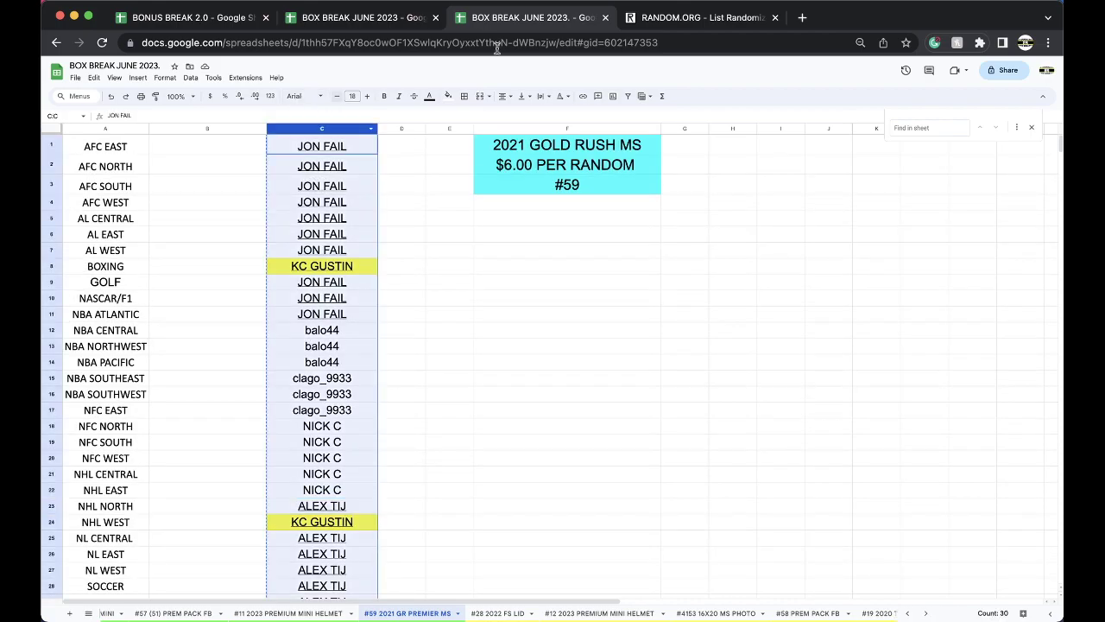
{"action": "left_click", "coordinate": [683, 18]}
{"action": "key", "text": "Return"}
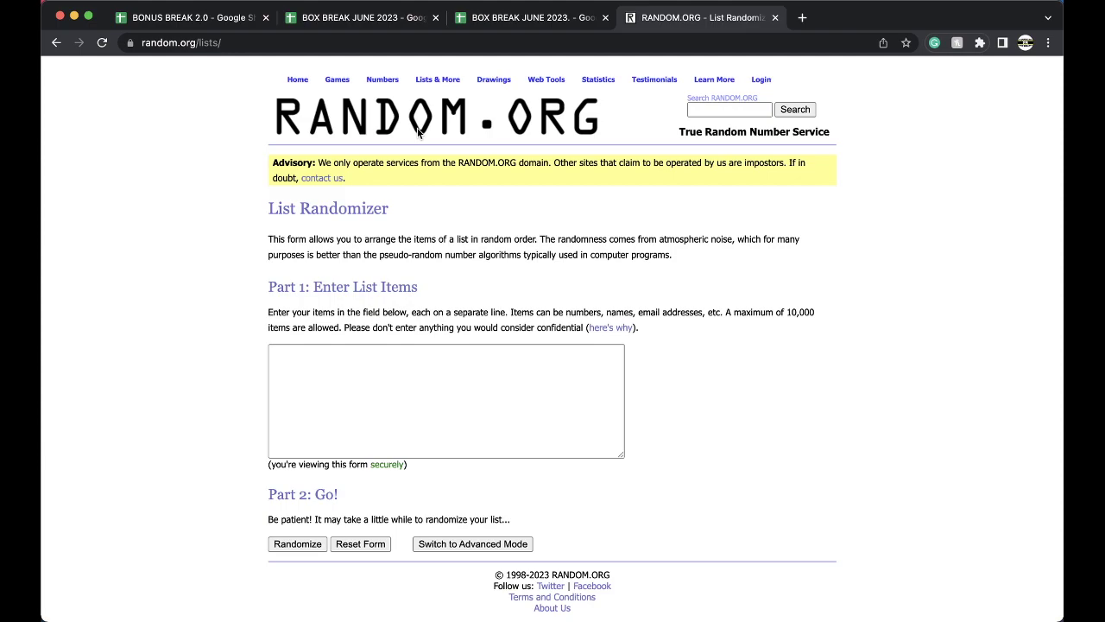
{"action": "left_click", "coordinate": [373, 354]}
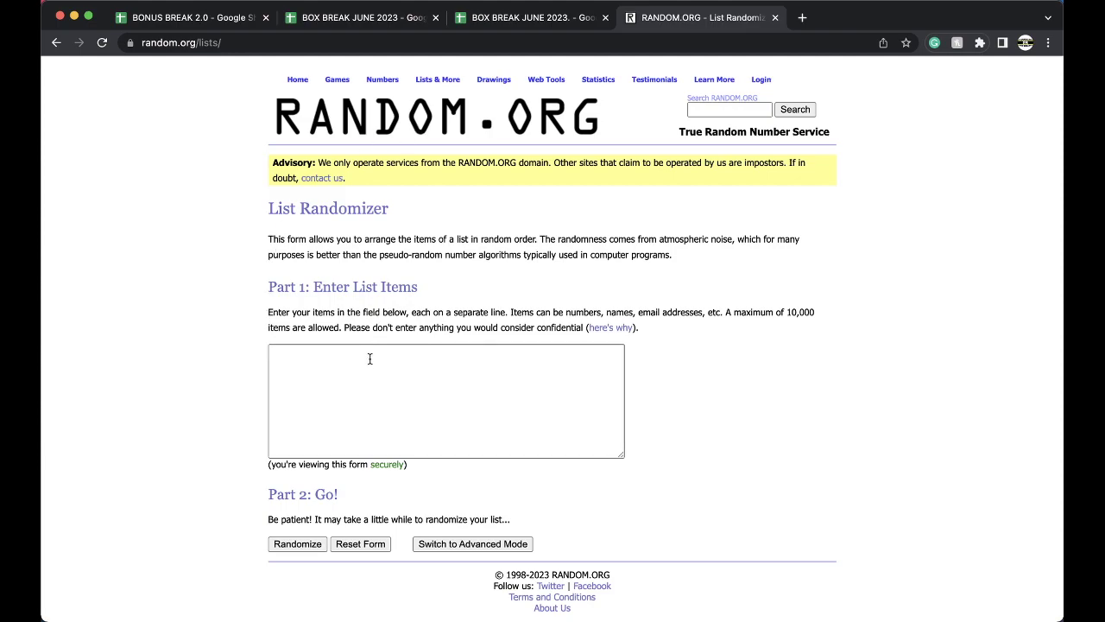
- Randomize the list of names five times
{"action": "left_click", "coordinate": [299, 544]}
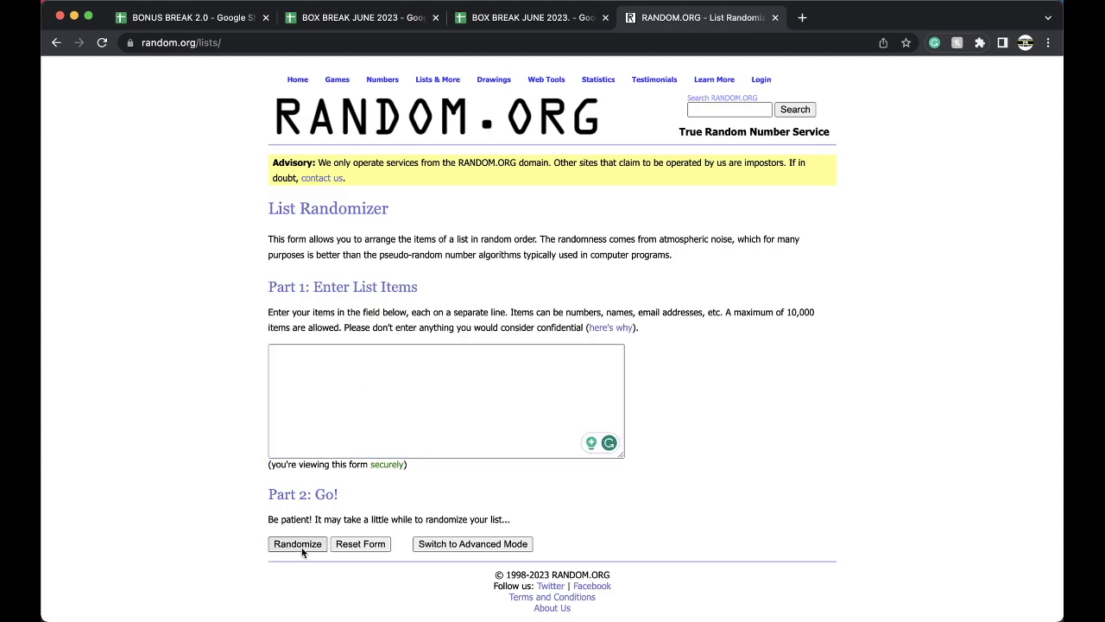
{"action": "left_click", "coordinate": [297, 537]}
{"action": "left_click", "coordinate": [293, 535]}
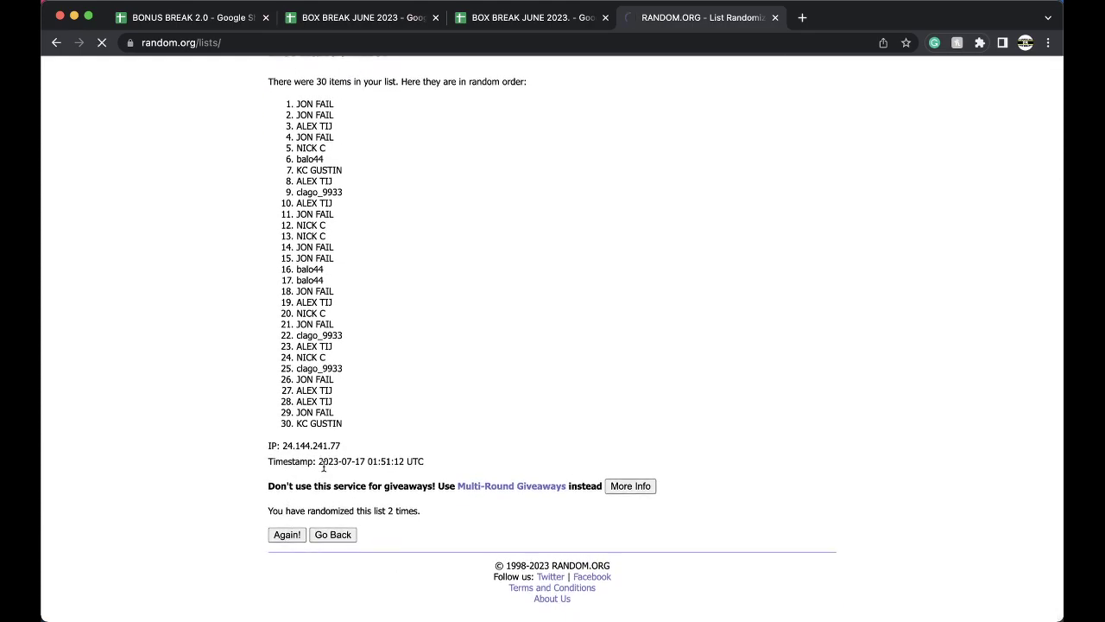
{"action": "left_click", "coordinate": [290, 535]}
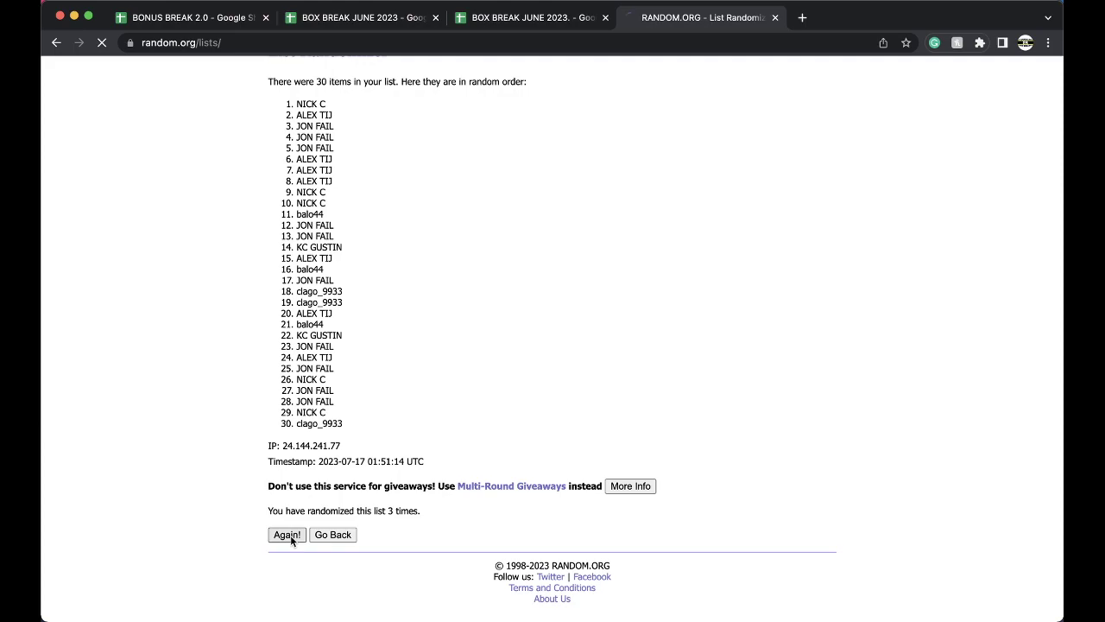
{"action": "left_click", "coordinate": [290, 532]}
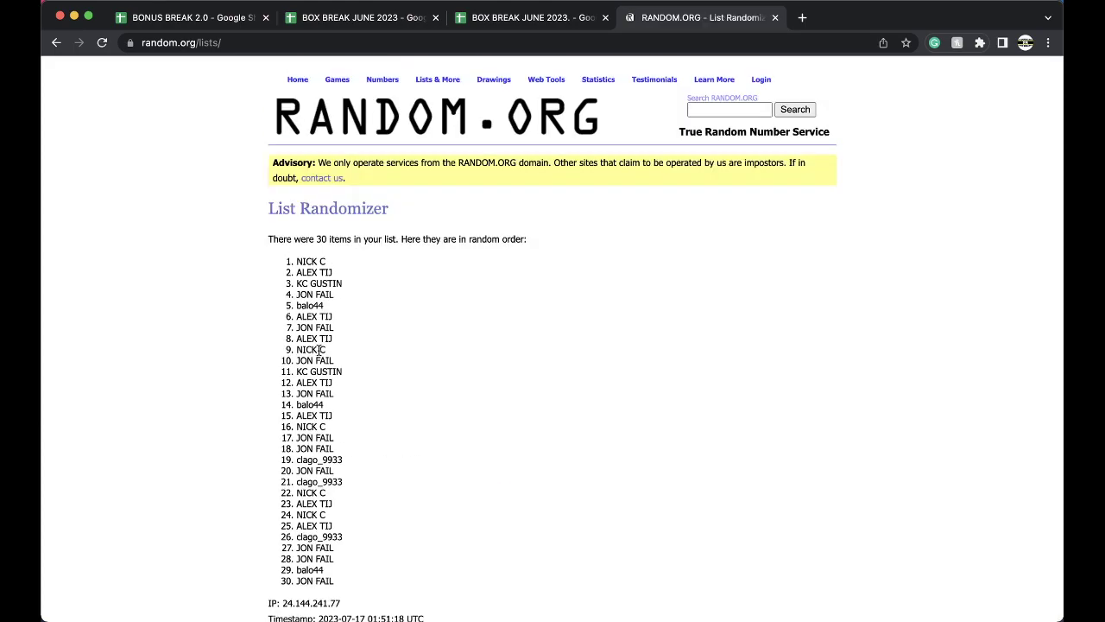
- Copy the 30 randomized names and paste them into the Google Sheets break sheet from cell B1 down
{"action": "left_click_drag", "start_coordinate": [295, 260], "coordinate": [352, 499]}
{"action": "key", "text": "super+c"}
{"action": "scroll", "coordinate": [353, 480], "scroll_direction": "down", "scroll_amount": 1}
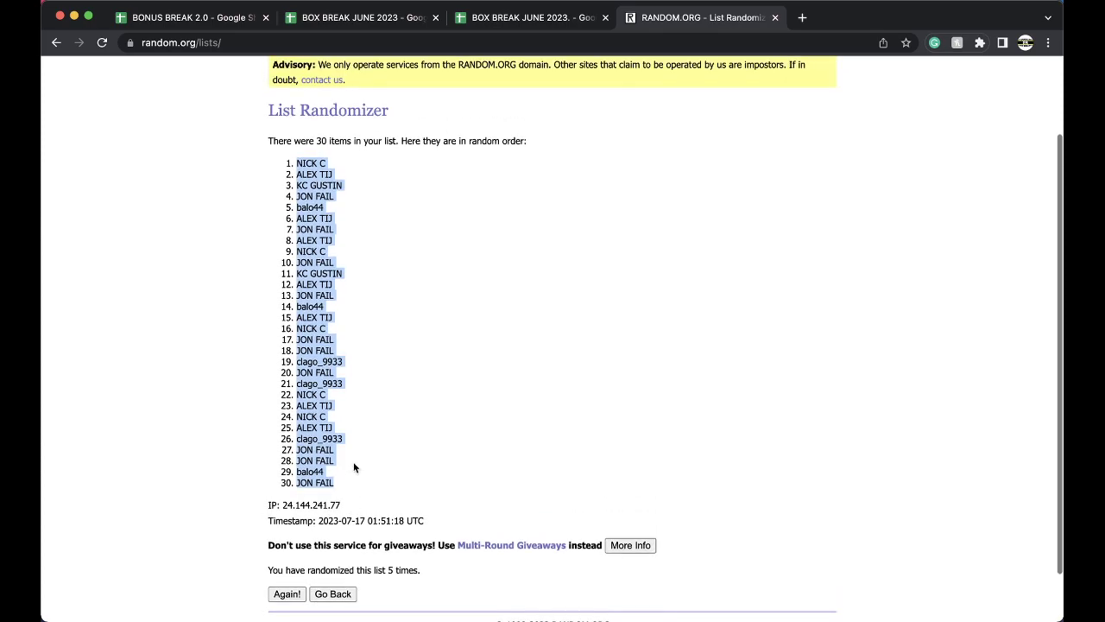
{"action": "left_click", "coordinate": [493, 19]}
{"action": "left_click", "coordinate": [227, 154]}
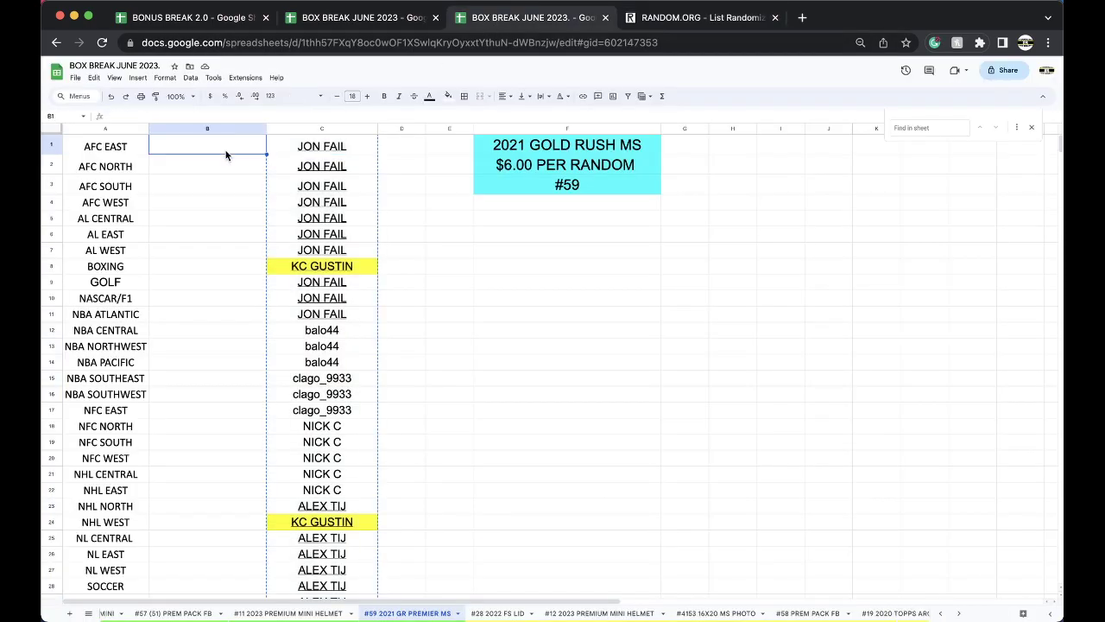
{"action": "key", "text": "super+v"}
- Set the pasted names in column B to font size 18 and sort the sheet by column B from A to Z
{"action": "left_click", "coordinate": [349, 96]}
{"action": "type", "text": "18"}
{"action": "key", "text": "Return"}
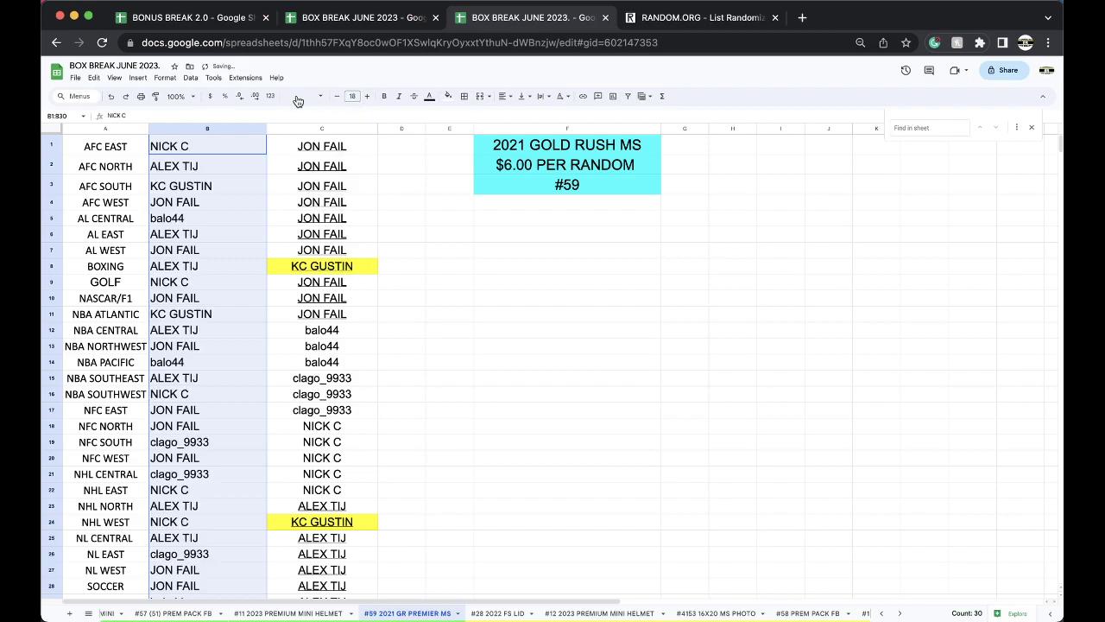
{"action": "left_click", "coordinate": [189, 78]}
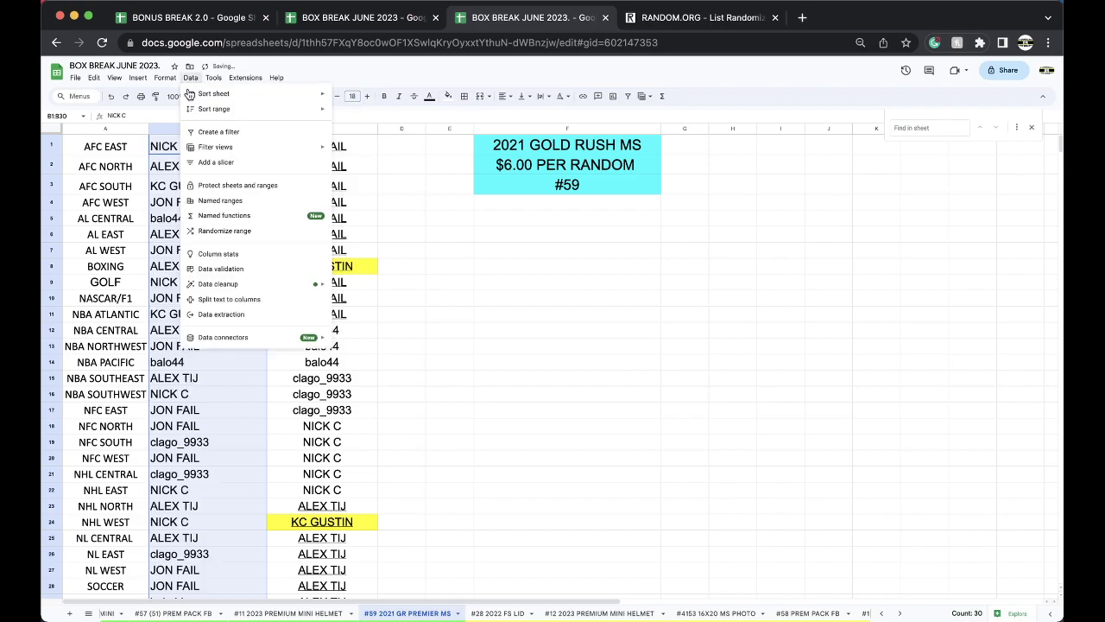
{"action": "left_click", "coordinate": [349, 94]}
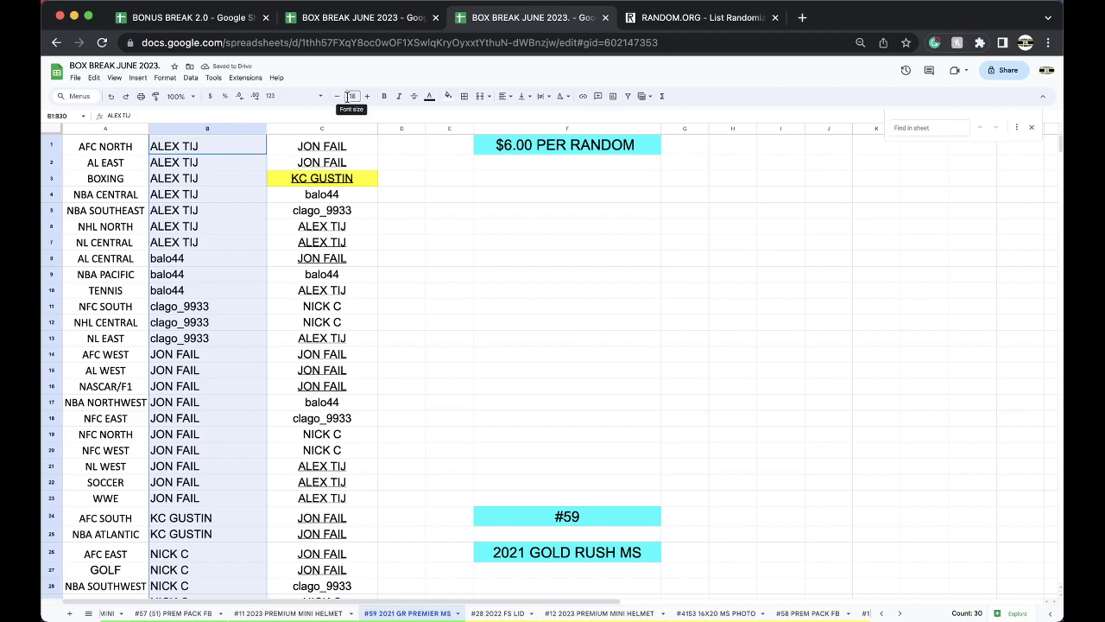
- Review which divisions and sports in column A are assigned to each participant in column B, group by group
{"action": "left_click", "coordinate": [227, 158]}
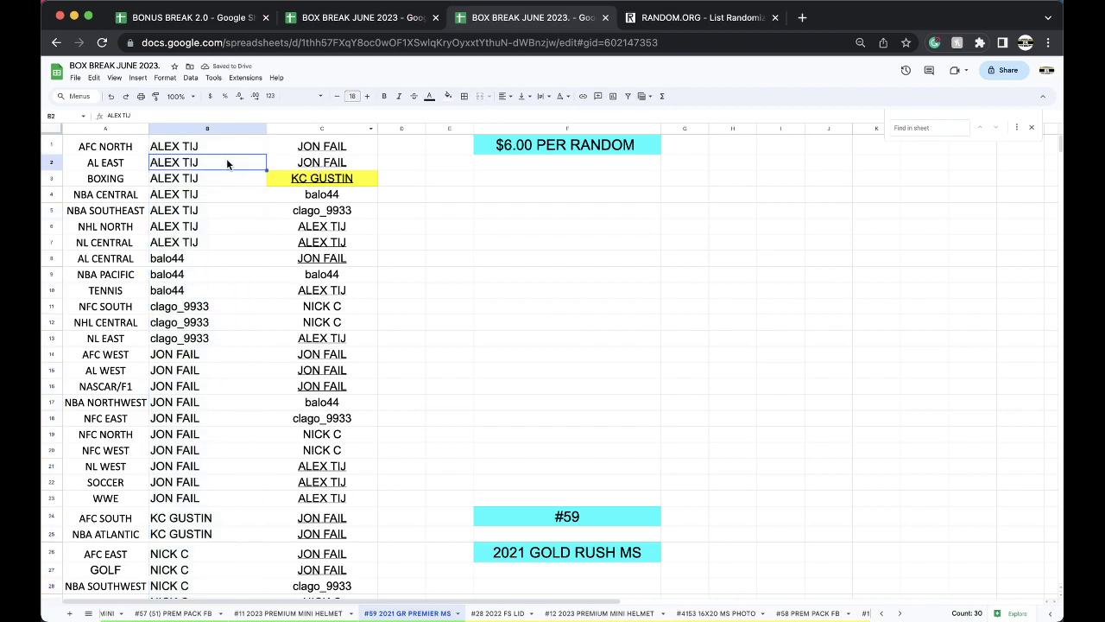
{"action": "left_click", "coordinate": [141, 153]}
{"action": "left_click_drag", "start_coordinate": [141, 154], "coordinate": [184, 339]}
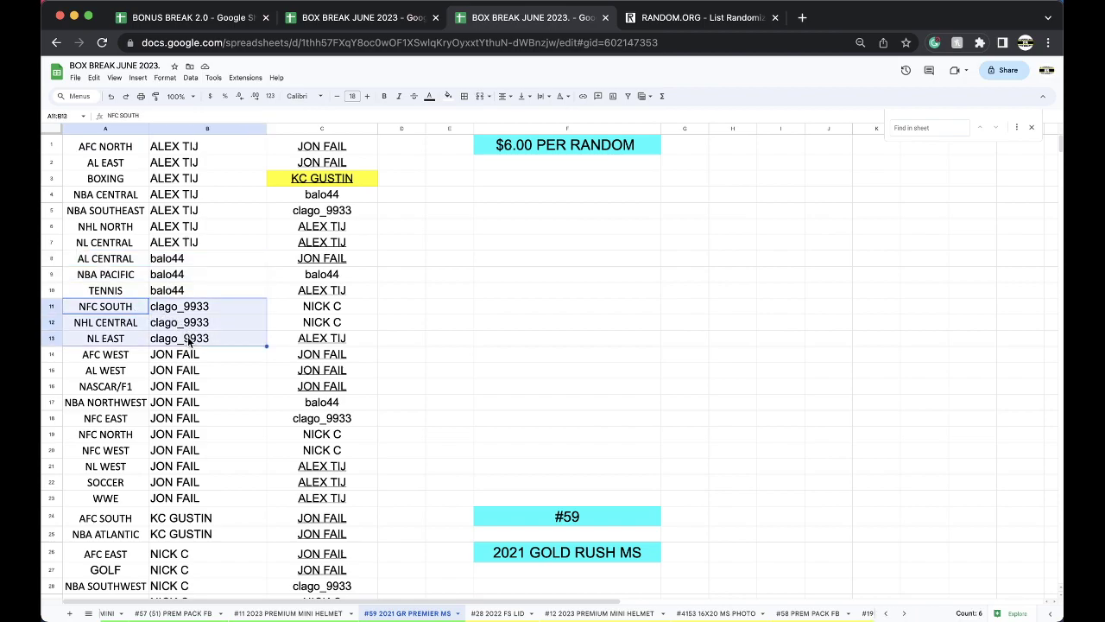
{"action": "left_click", "coordinate": [133, 358]}
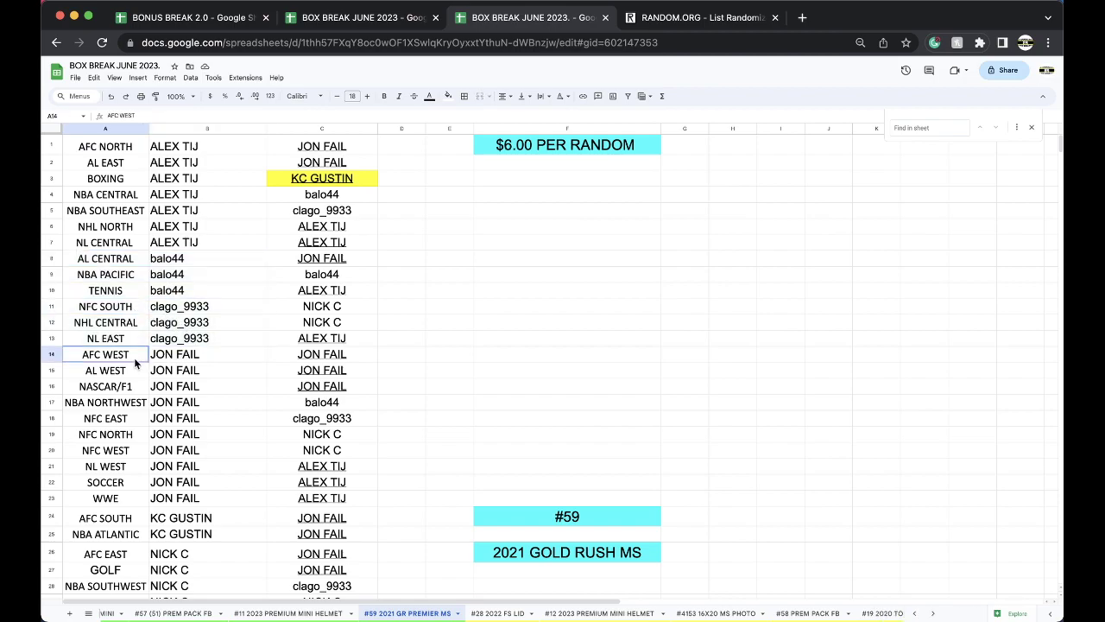
{"action": "left_click_drag", "start_coordinate": [133, 357], "coordinate": [196, 492]}
{"action": "scroll", "coordinate": [196, 492], "scroll_direction": "down", "scroll_amount": 1}
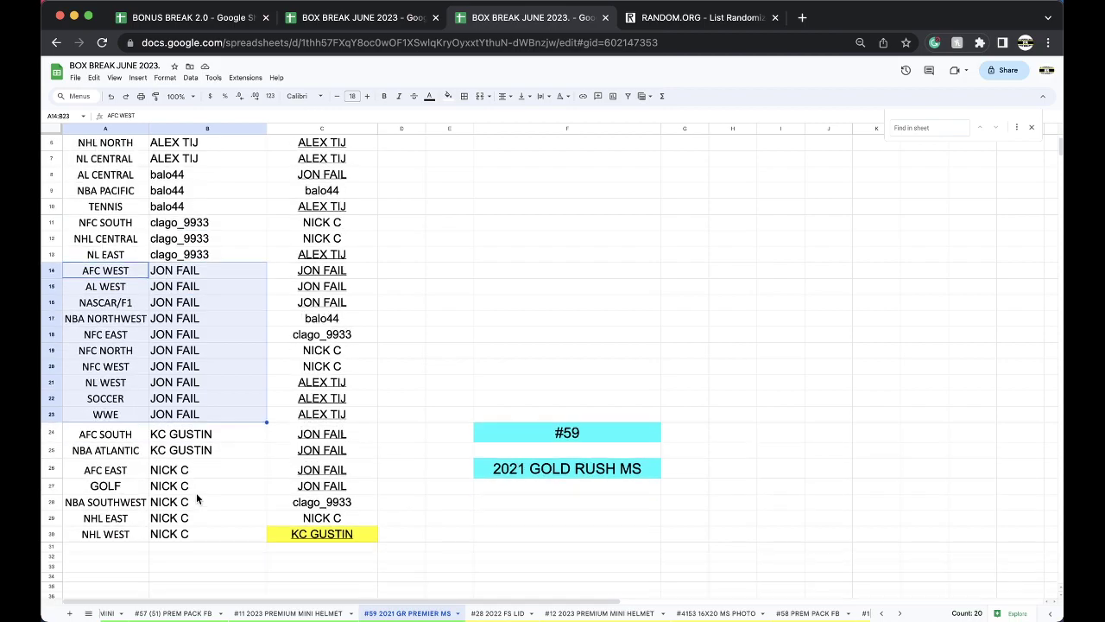
{"action": "left_click", "coordinate": [142, 434]}
{"action": "left_click_drag", "start_coordinate": [177, 445], "coordinate": [187, 537]}
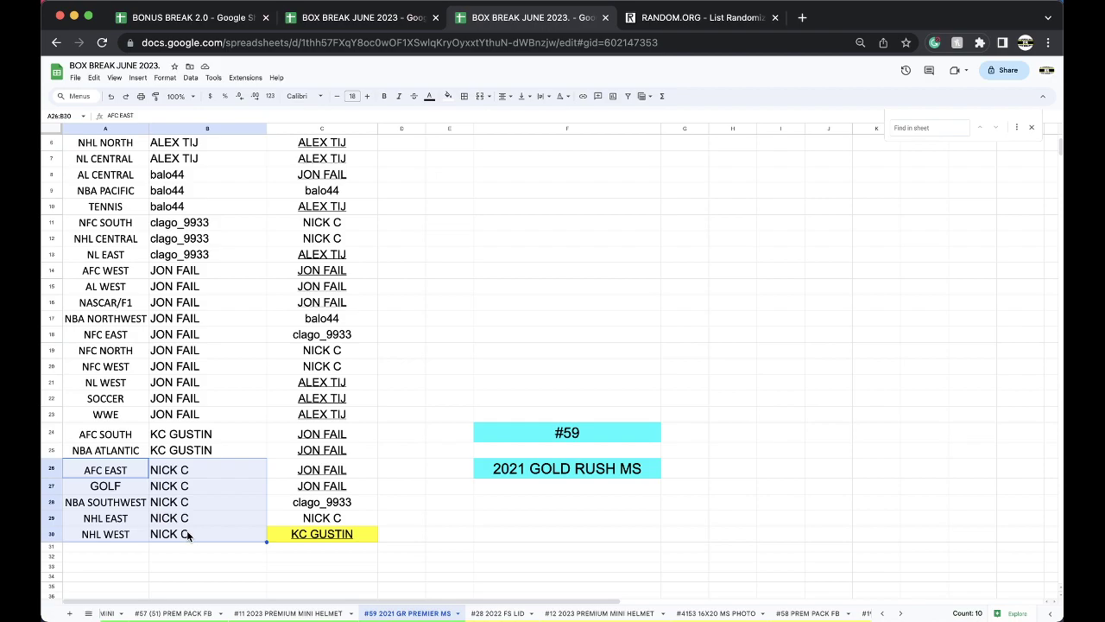
- Remove the yellow highlight from the original names by clearing the fill color of column C
{"action": "scroll", "coordinate": [89, 456], "scroll_direction": "up", "scroll_amount": 3}
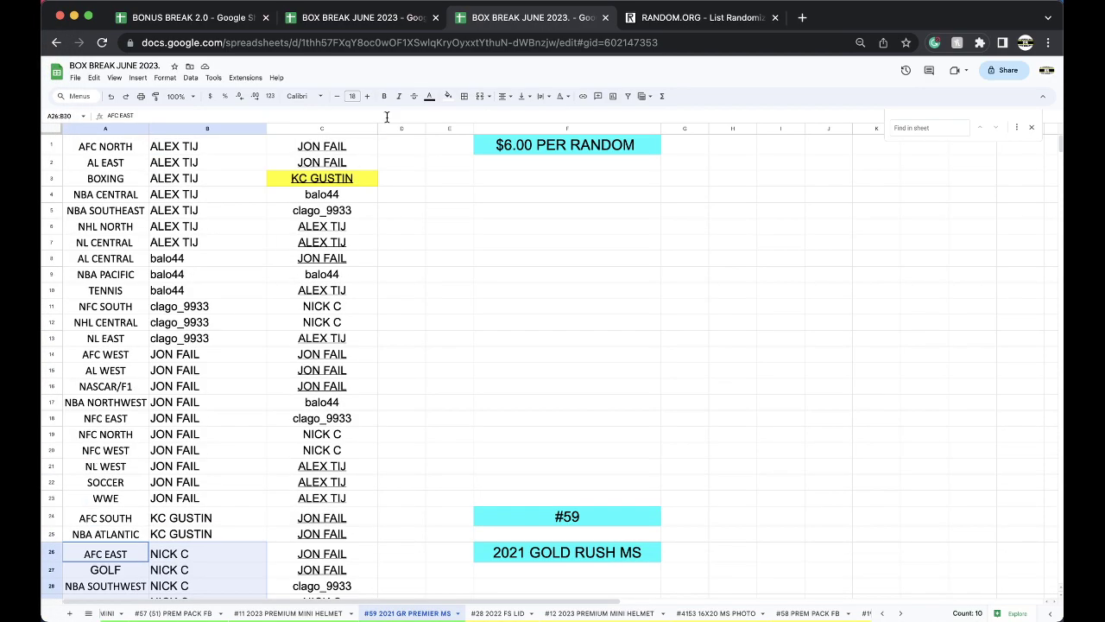
{"action": "left_click", "coordinate": [343, 129]}
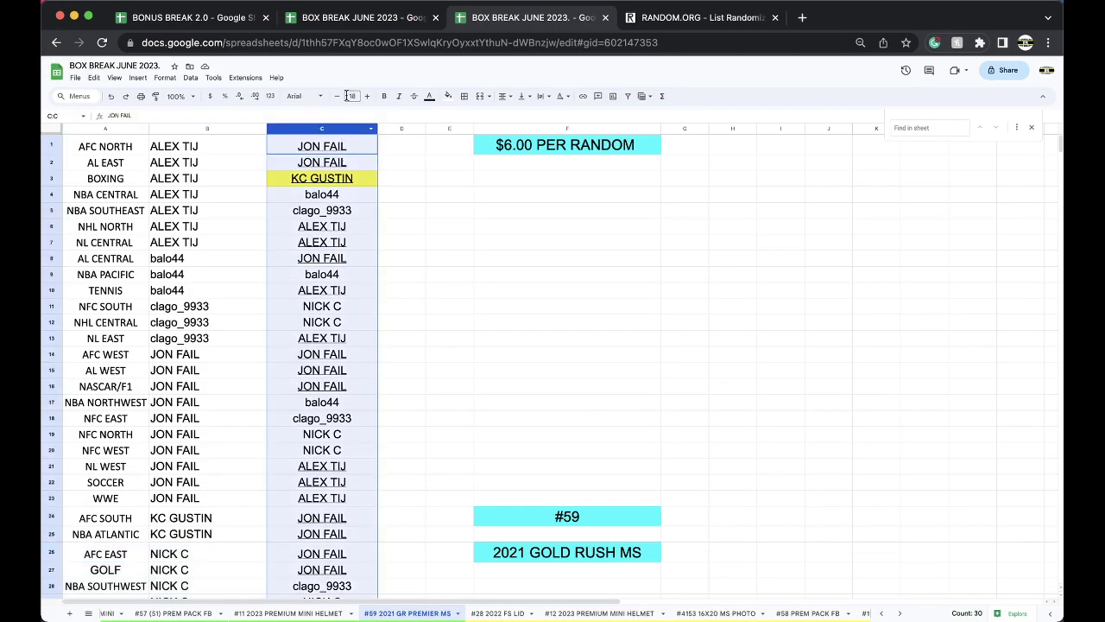
{"action": "left_click", "coordinate": [448, 96]}
{"action": "left_click", "coordinate": [455, 118]}
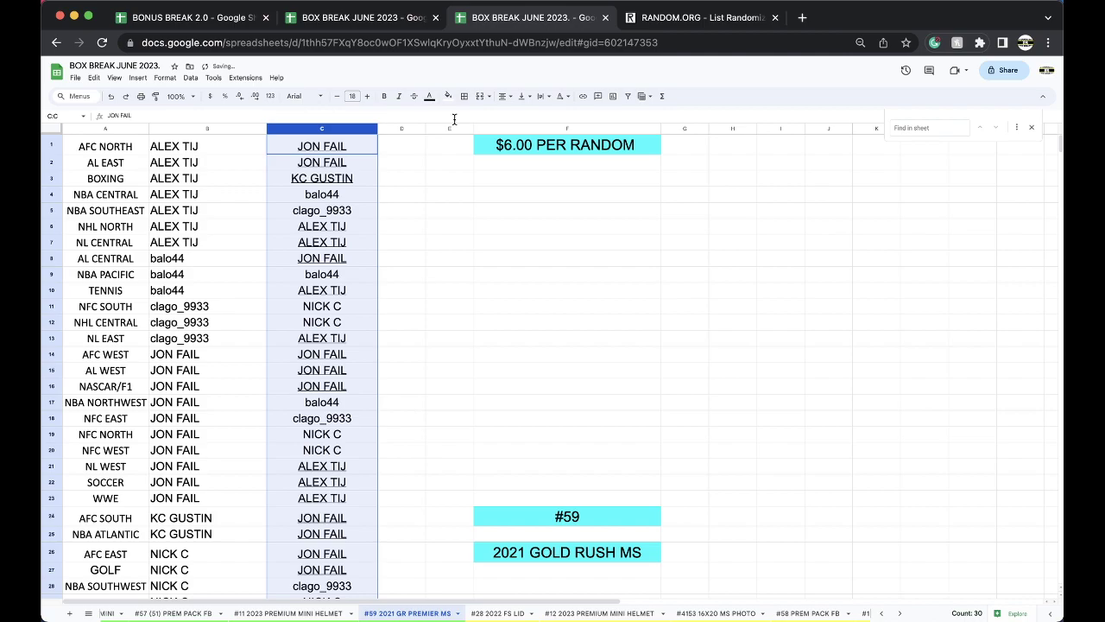
{"action": "scroll", "coordinate": [211, 363], "scroll_direction": "down", "scroll_amount": 2}
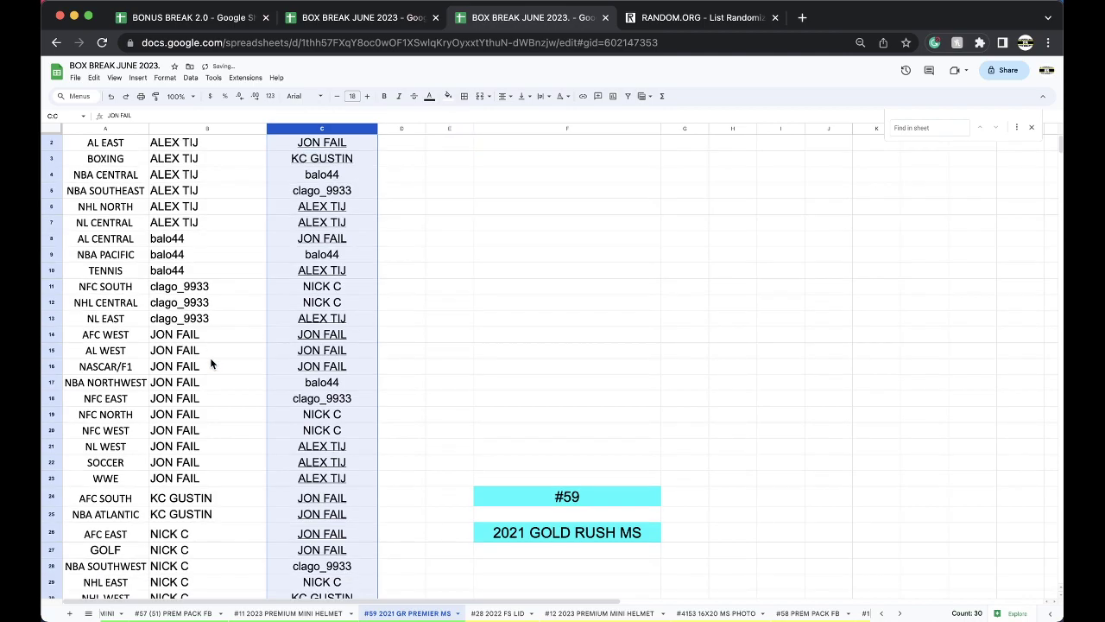